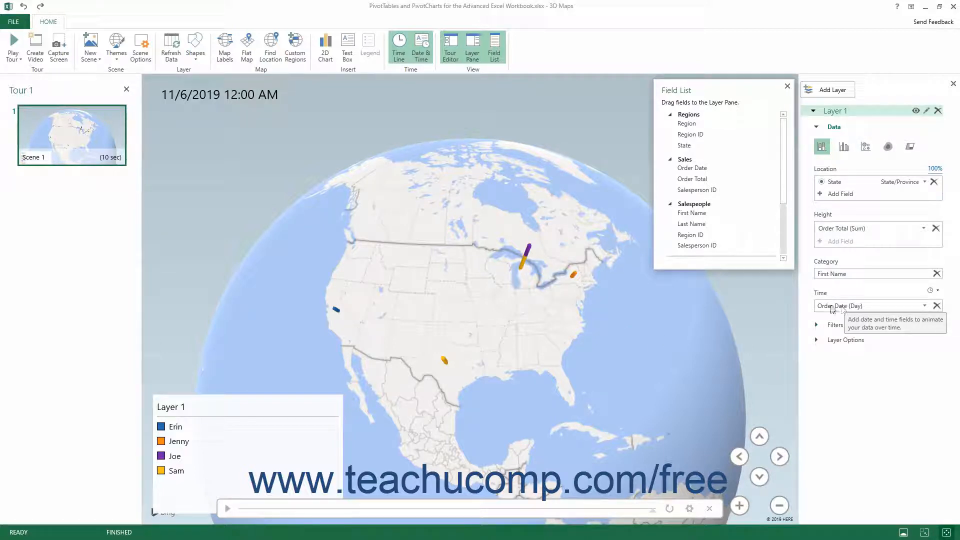
Step: Add a Region filter to Layer 1 and limit it to the East and West regions
left_click(815, 326)
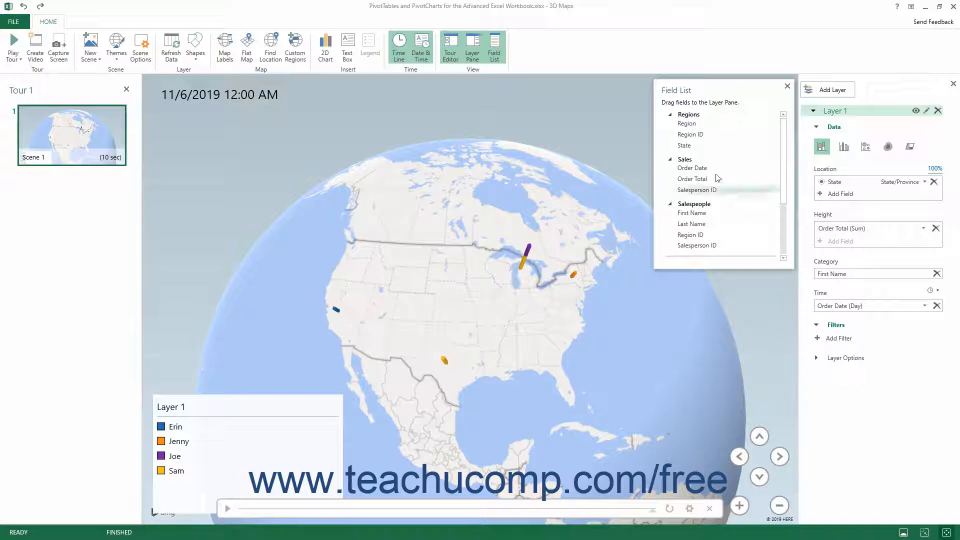
left_click_drag(689, 123, 844, 343)
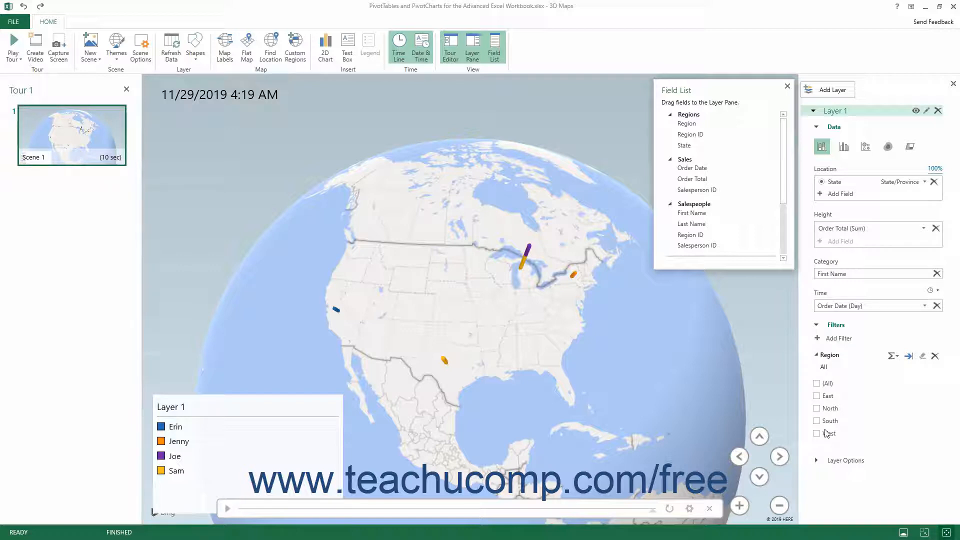
left_click(817, 396)
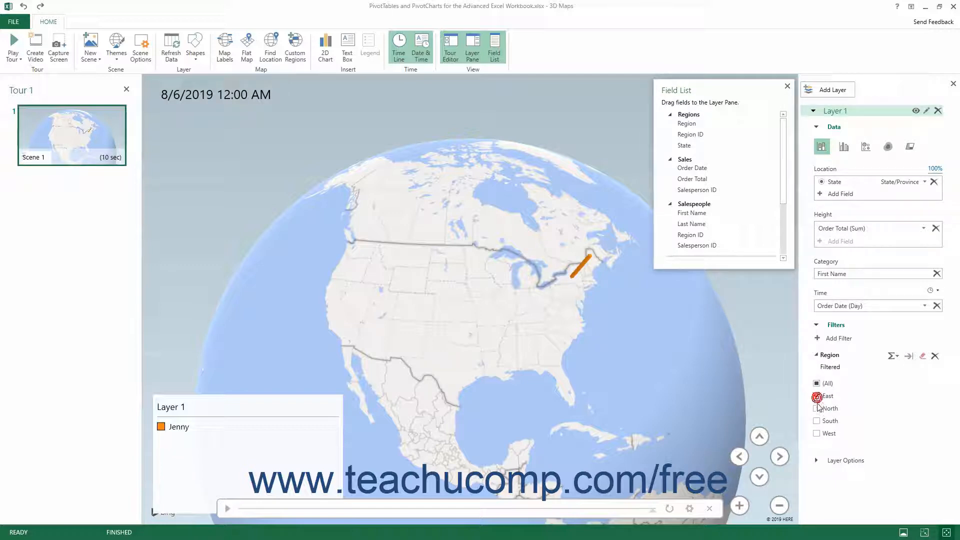
left_click(817, 432)
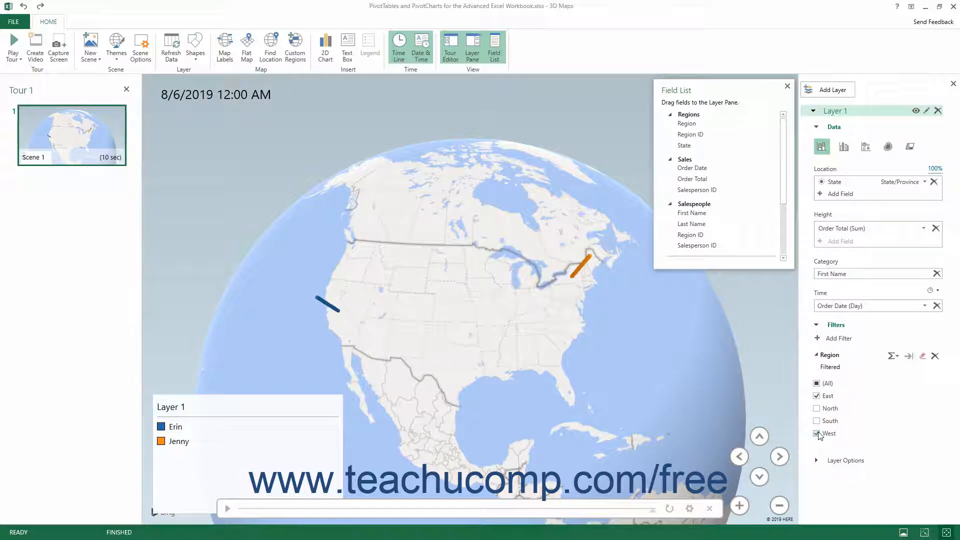
Step: Reset the Region filter to all regions and remove it from Layer 1
left_click(817, 384)
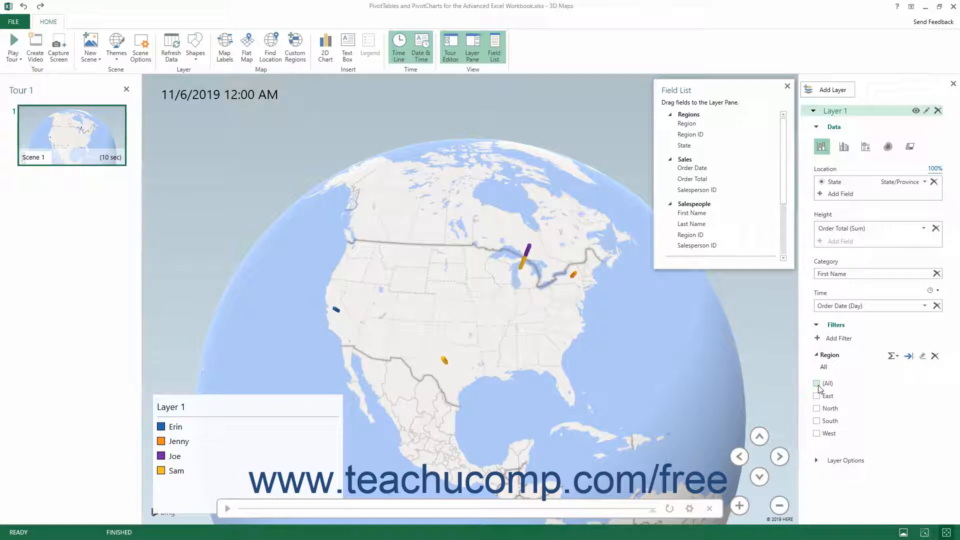
left_click(817, 383)
left_click(933, 358)
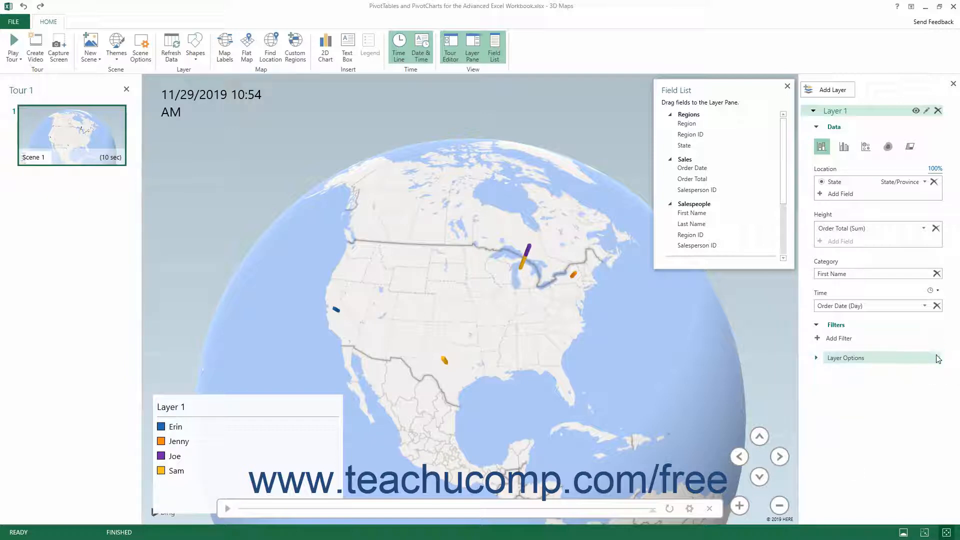
Step: Filter Layer 1 by the Sum of Order Total with a minimum of about 1,366, and remove that filter
left_click_drag(692, 179, 844, 344)
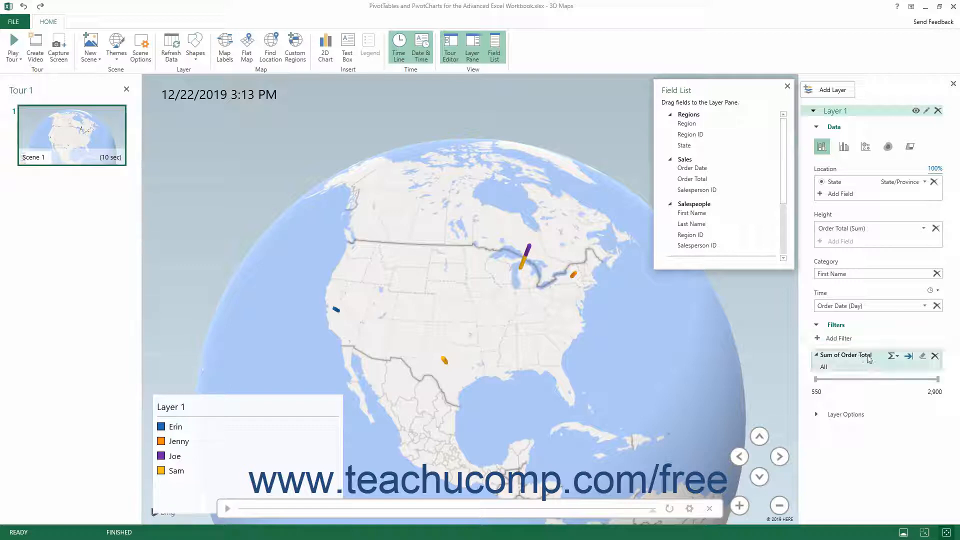
left_click(893, 357)
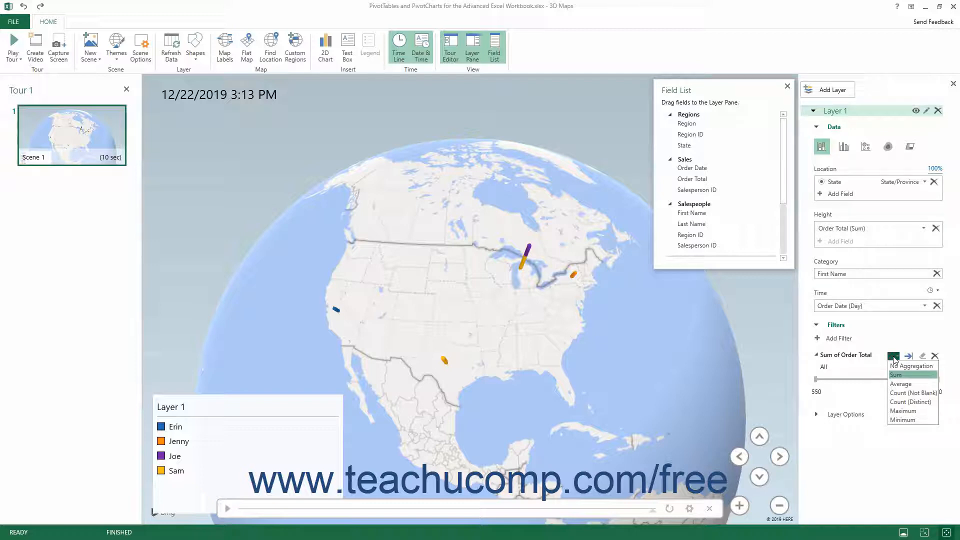
left_click(896, 366)
left_click(897, 375)
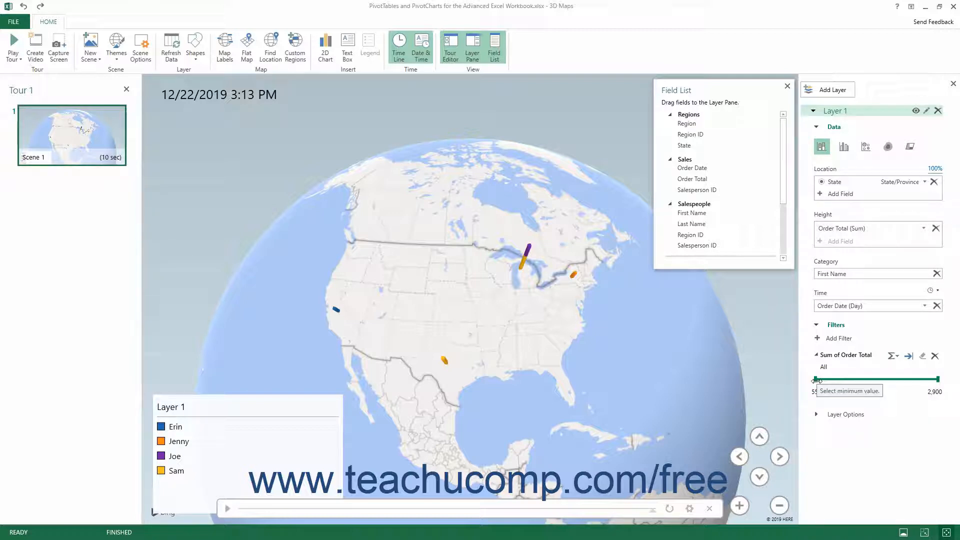
left_click_drag(816, 379, 858, 379)
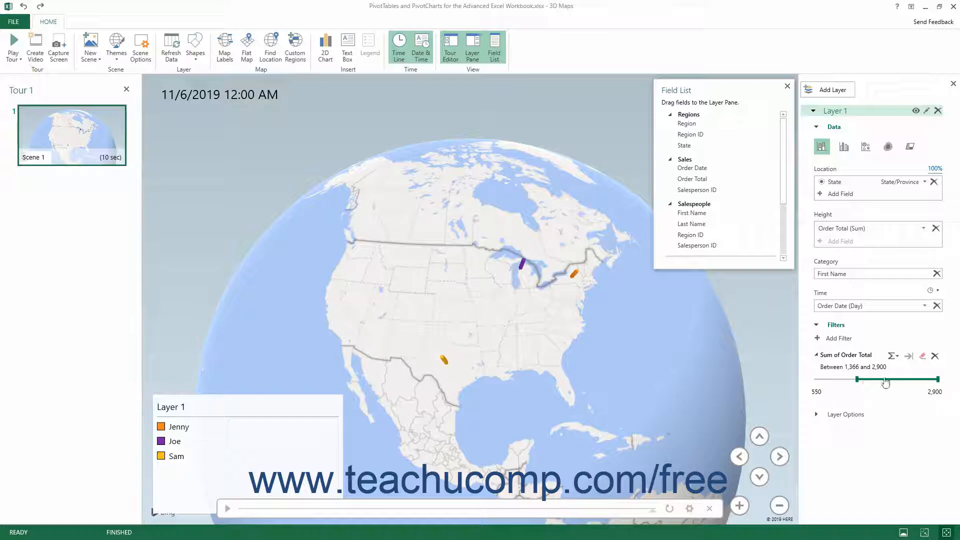
left_click(934, 356)
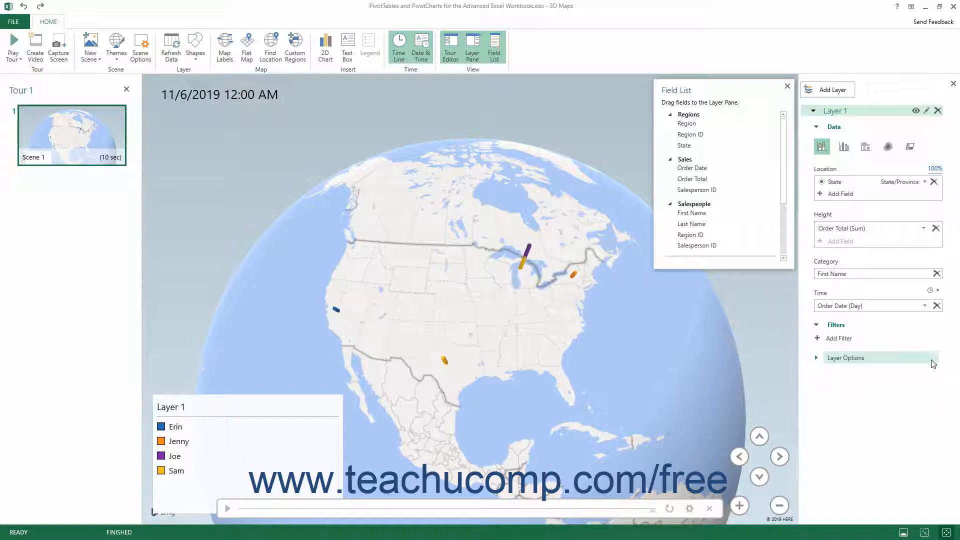
Step: Add Region as an advanced filter on Layer 1, with the first condition set to Is North
left_click_drag(688, 124, 845, 338)
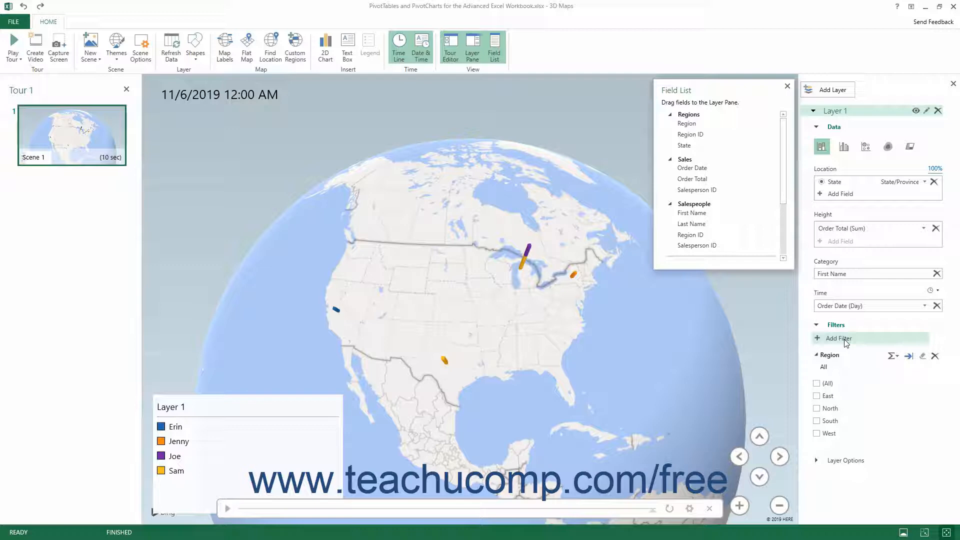
left_click(909, 356)
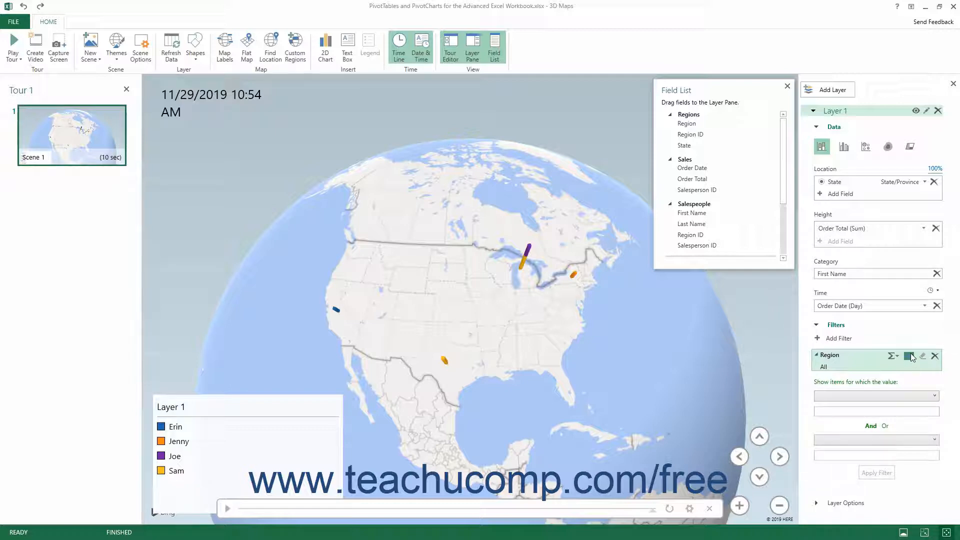
left_click(909, 356)
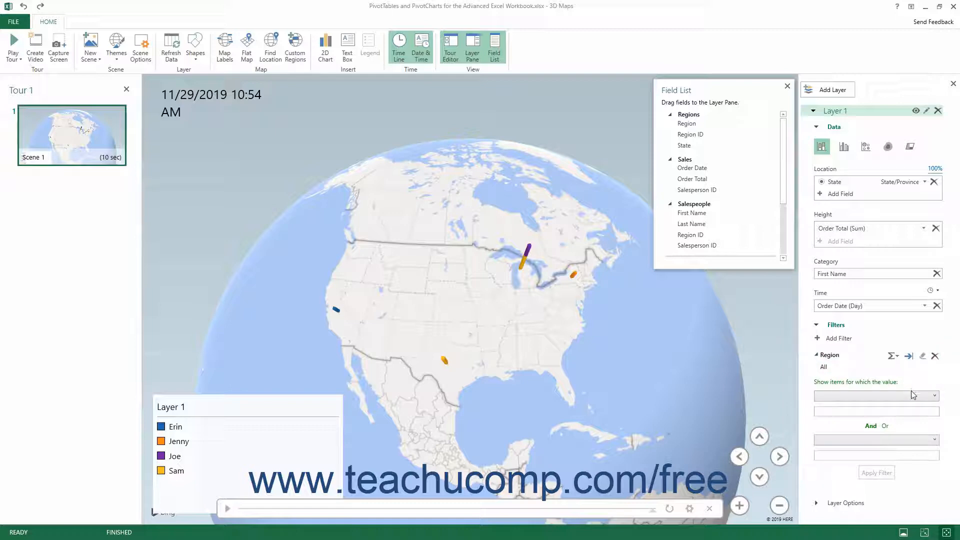
left_click(912, 394)
left_click(860, 456)
left_click(848, 412)
type("North")
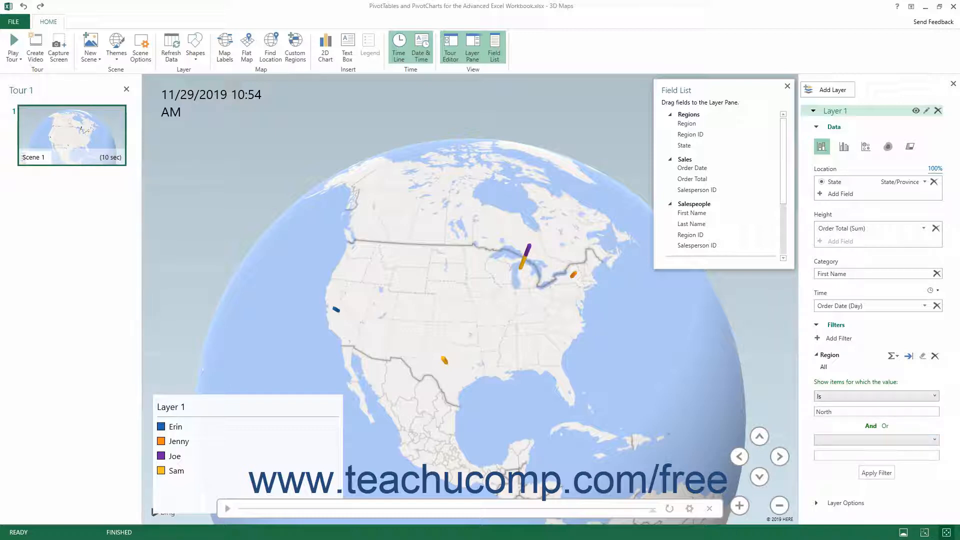
Step: Add an Or condition of Is South to the advanced Region filter and apply it
left_click(885, 426)
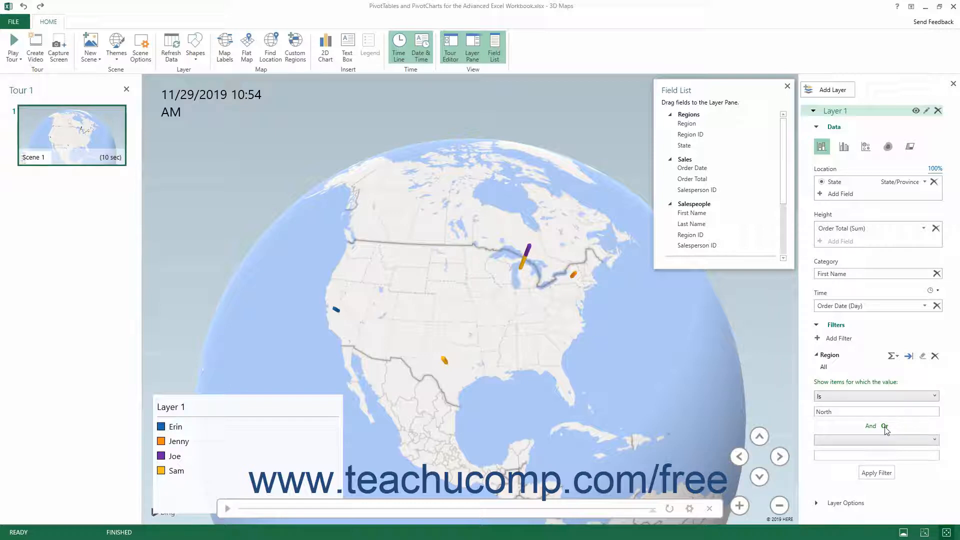
left_click(864, 440)
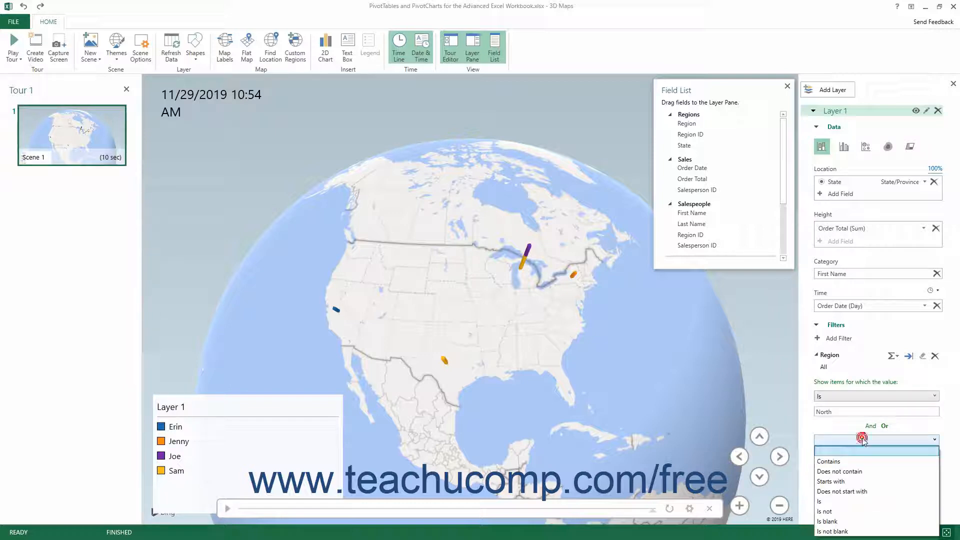
left_click(836, 501)
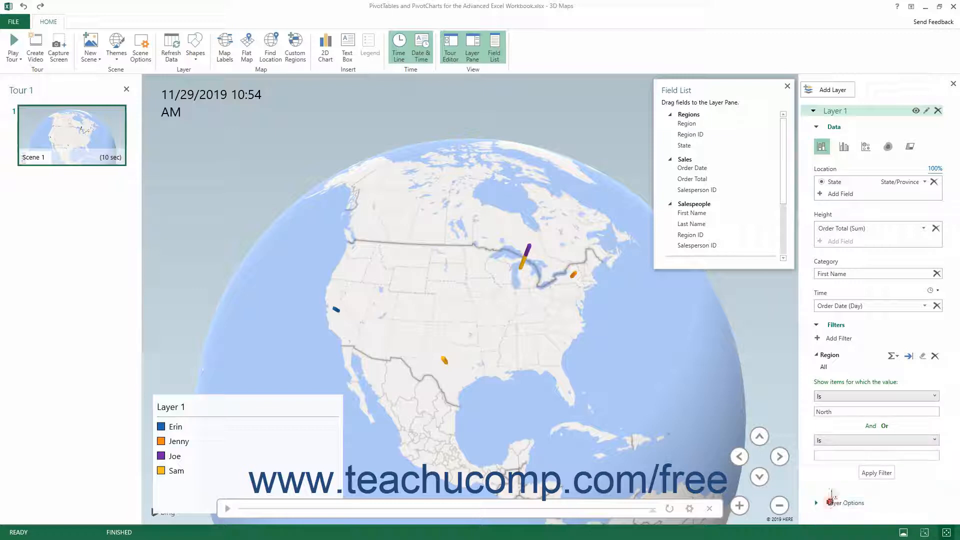
left_click(837, 455)
type("South")
left_click(876, 473)
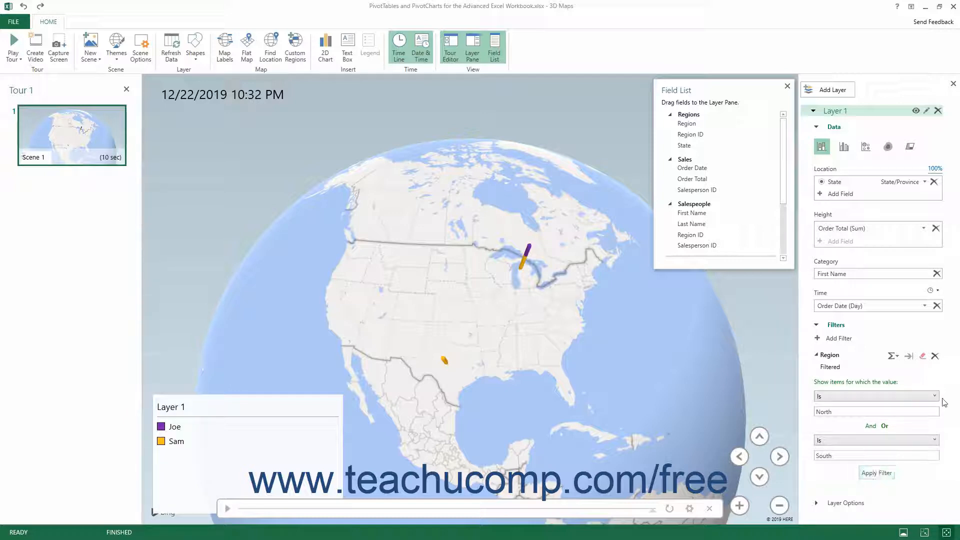
Step: Clear the advanced Region filter's conditions and remove the filter from Layer 1
left_click(922, 356)
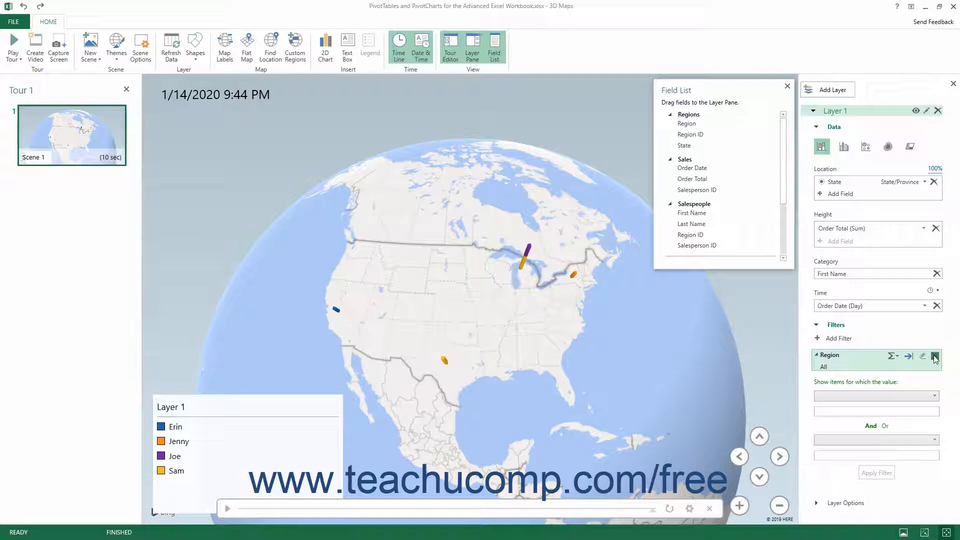
left_click(934, 356)
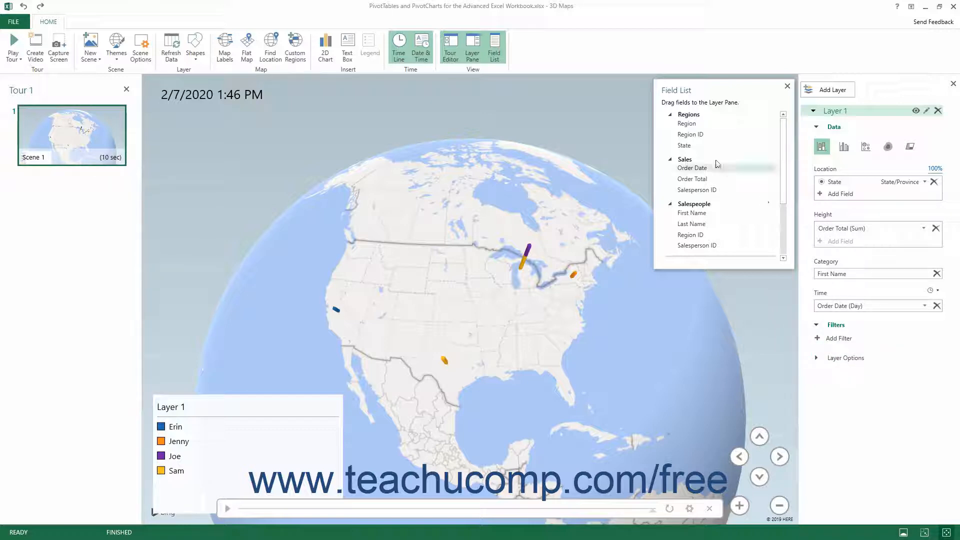
Step: Add Order Date to Layer 1 as a list filter with all dates selected, and collapse it
left_click_drag(704, 169, 845, 346)
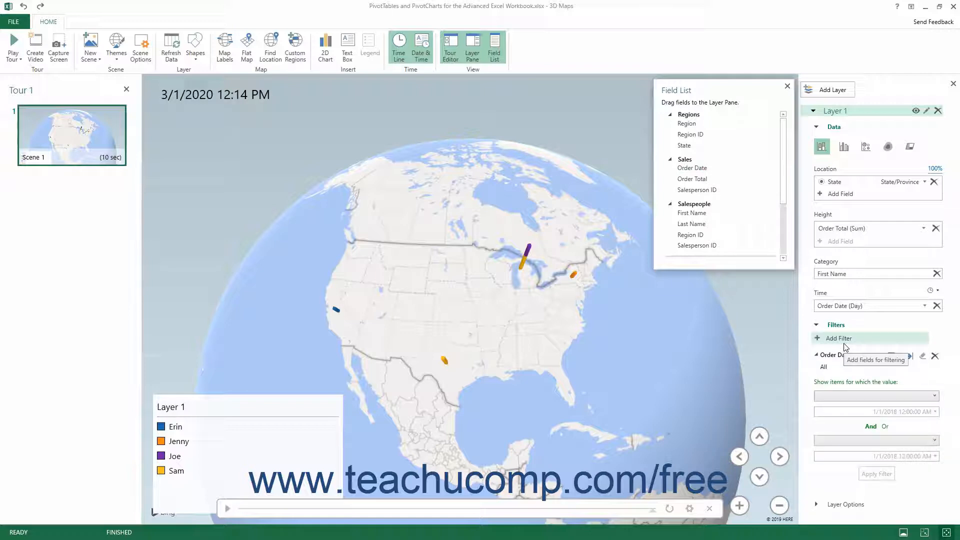
left_click(907, 357)
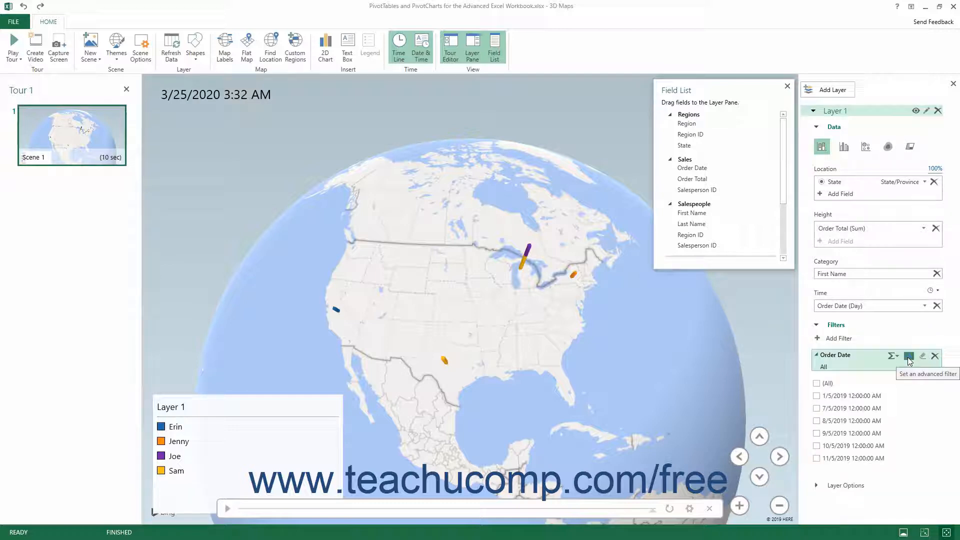
left_click(817, 382)
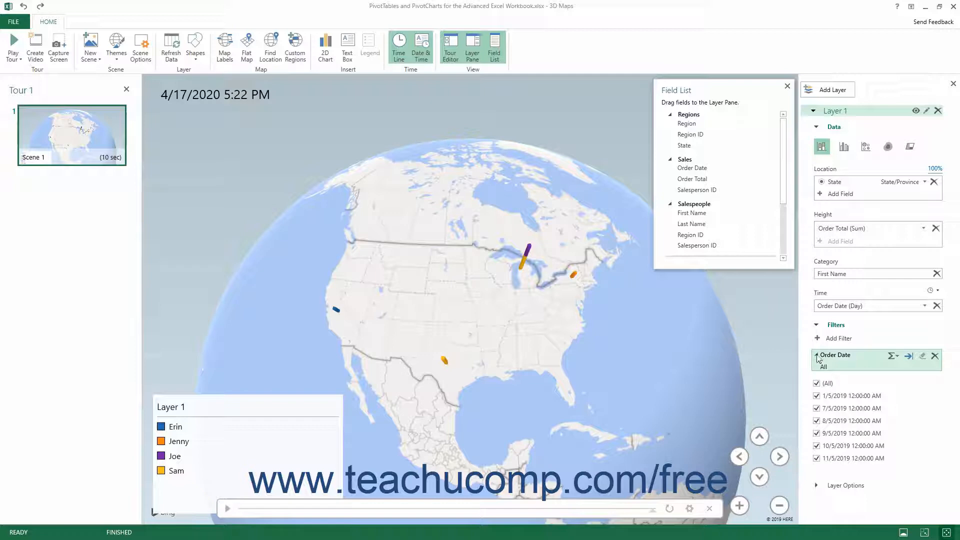
left_click(816, 355)
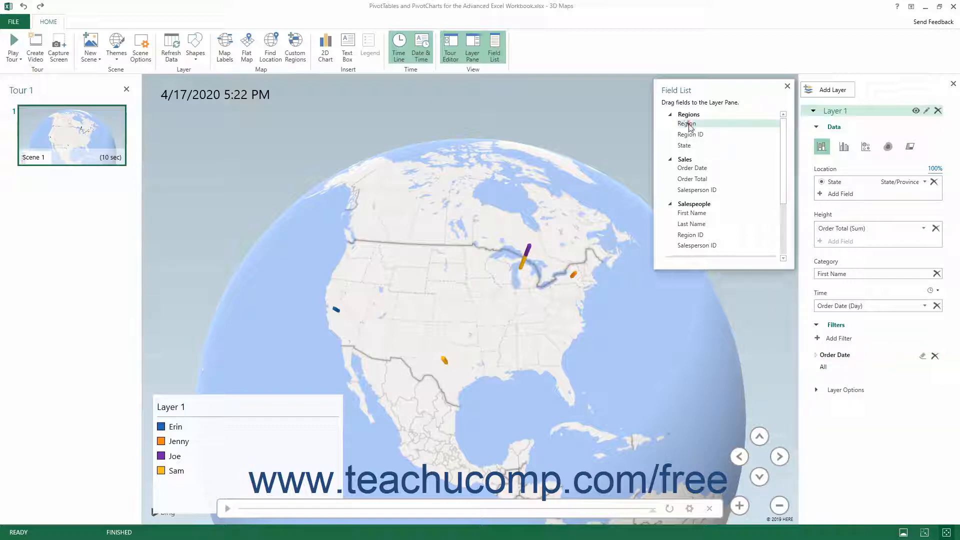
Step: Add a second filter on Region limited to East and West below Order Date, and collapse it
left_click_drag(691, 124, 825, 374)
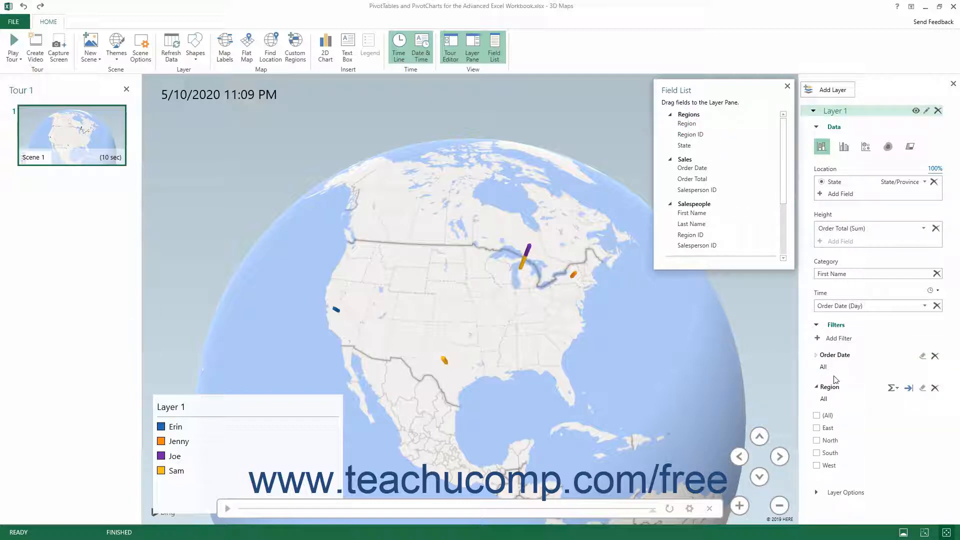
left_click(817, 428)
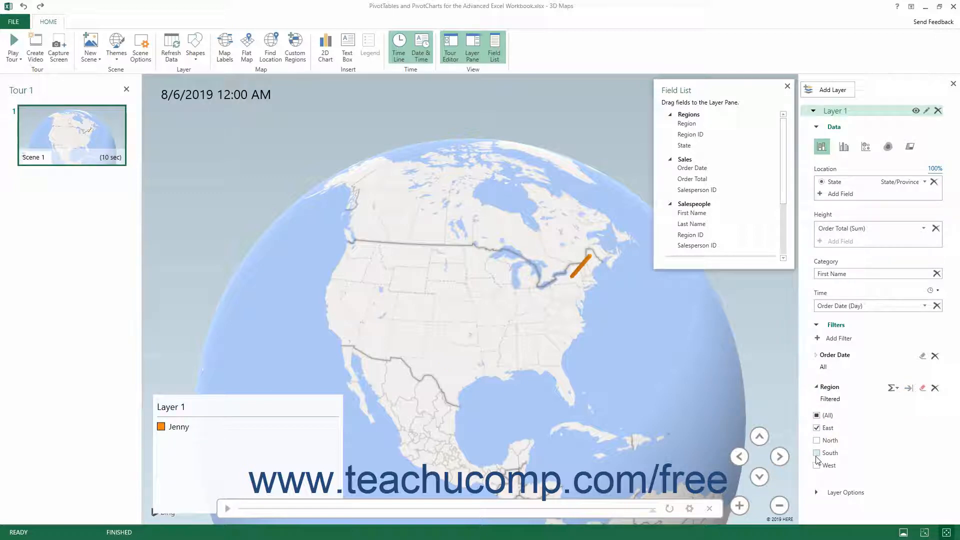
left_click(816, 465)
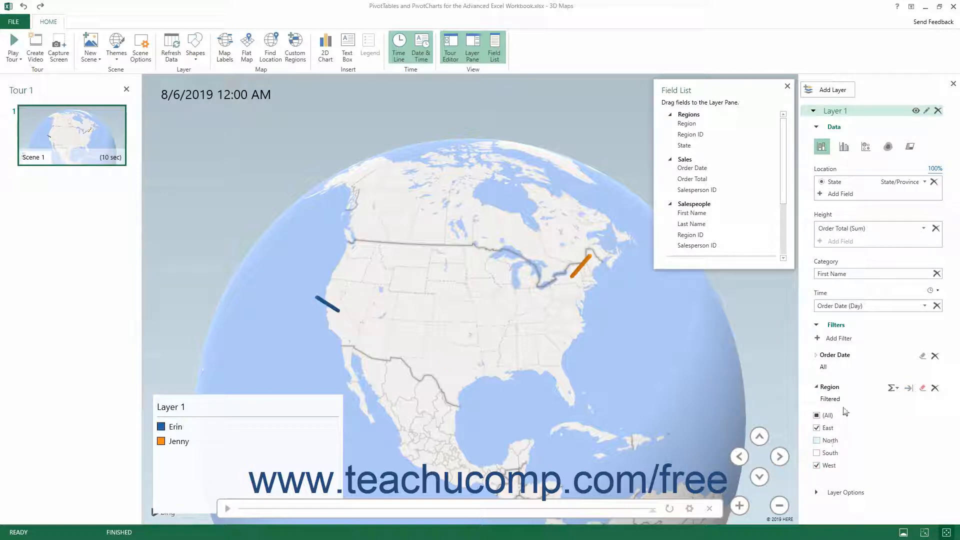
left_click(816, 388)
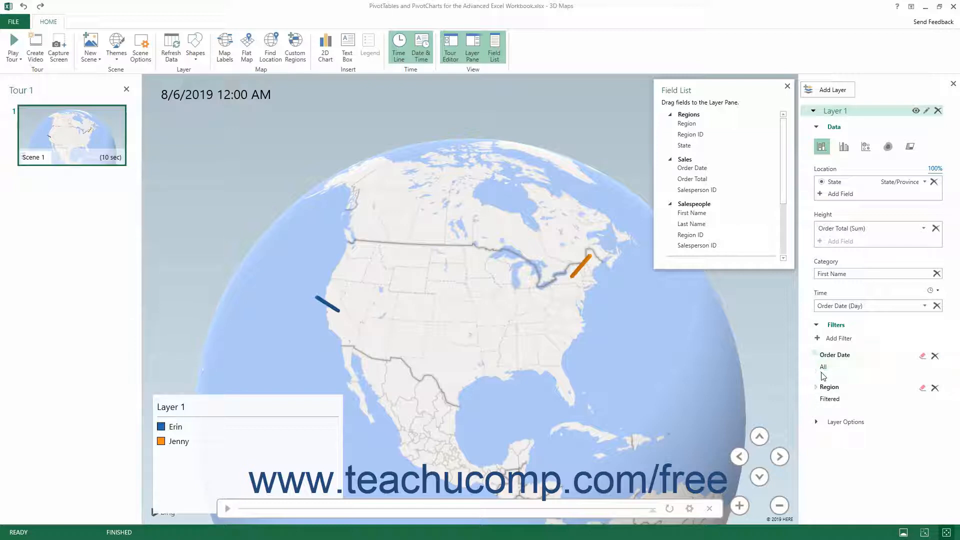
Step: Remove both the Region and Order Date filters from Layer 1
left_click(934, 387)
left_click(934, 356)
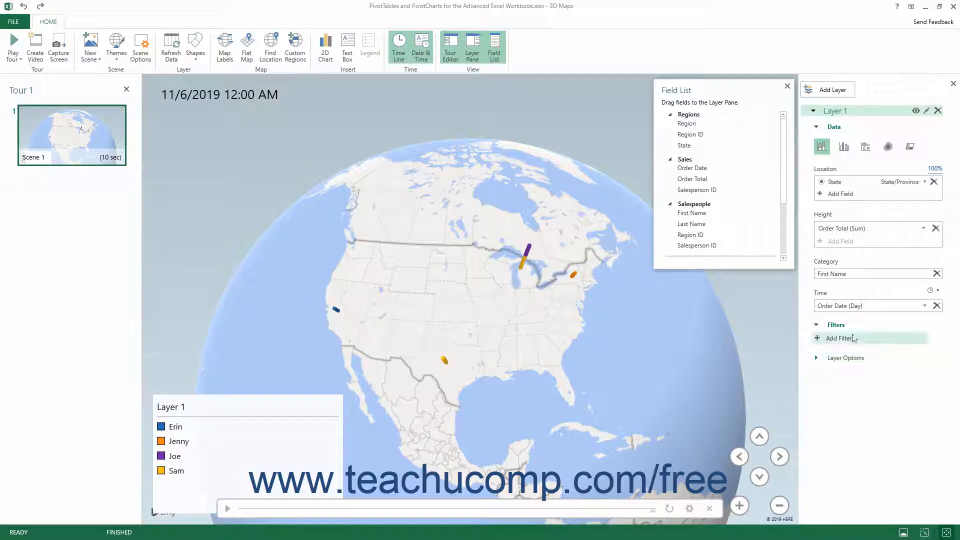